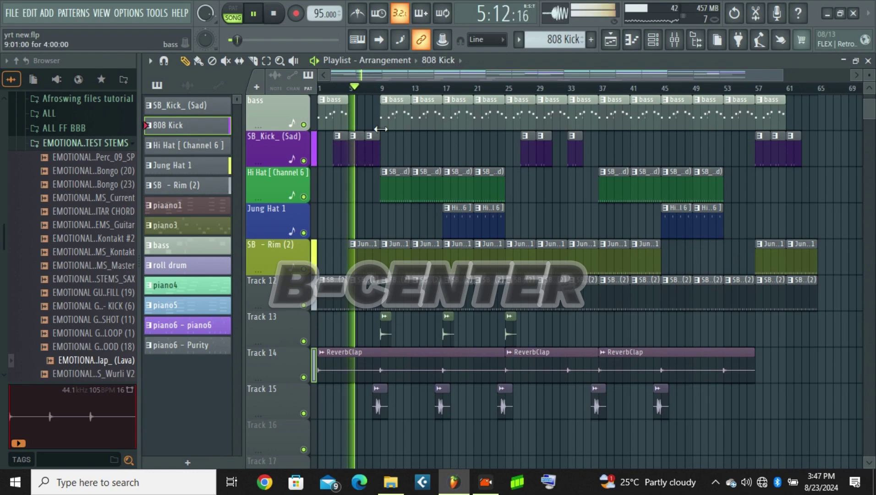
Examine the playlist arrangement from the piano tracks down to the empty tracks, and collapse the EMOTIONAL GUITAR AFROBEAT CONTEST STEMS browser folder
{"action": "left_click_drag", "start_coordinate": [781, 76], "coordinate": [497, 94]}
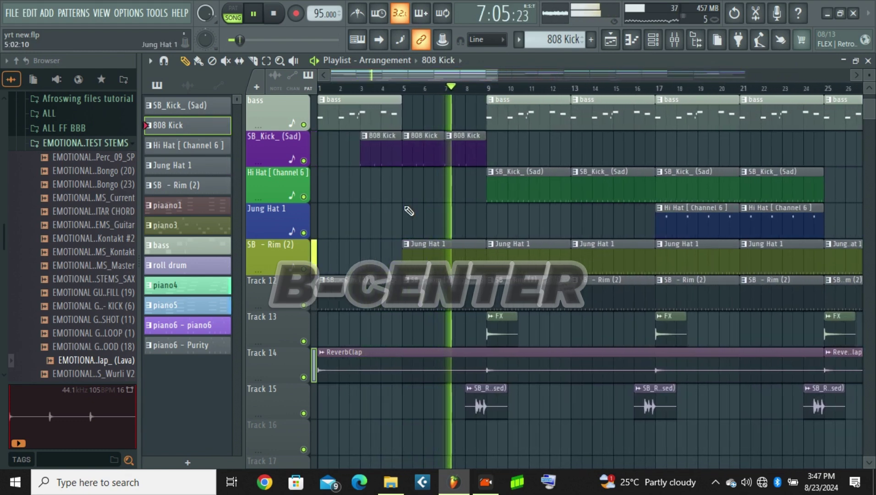
{"action": "scroll", "coordinate": [416, 234], "scroll_direction": "up", "scroll_amount": 6}
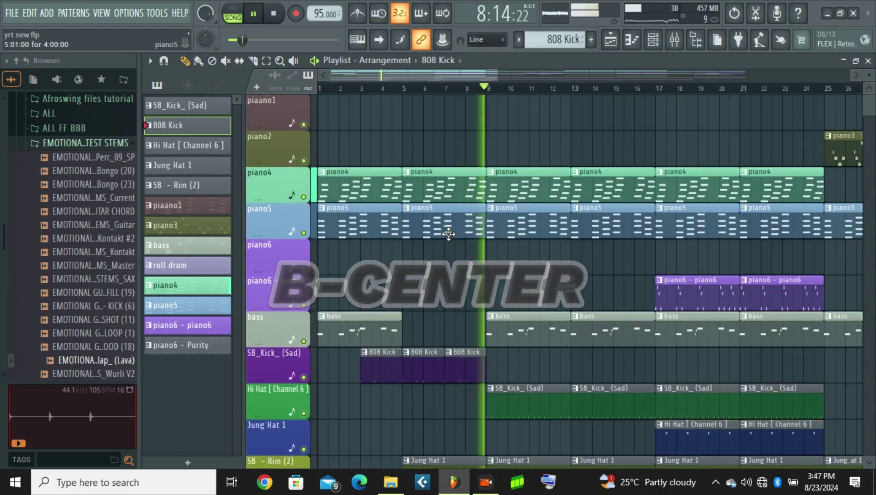
{"action": "scroll", "coordinate": [449, 234], "scroll_direction": "down", "scroll_amount": 6}
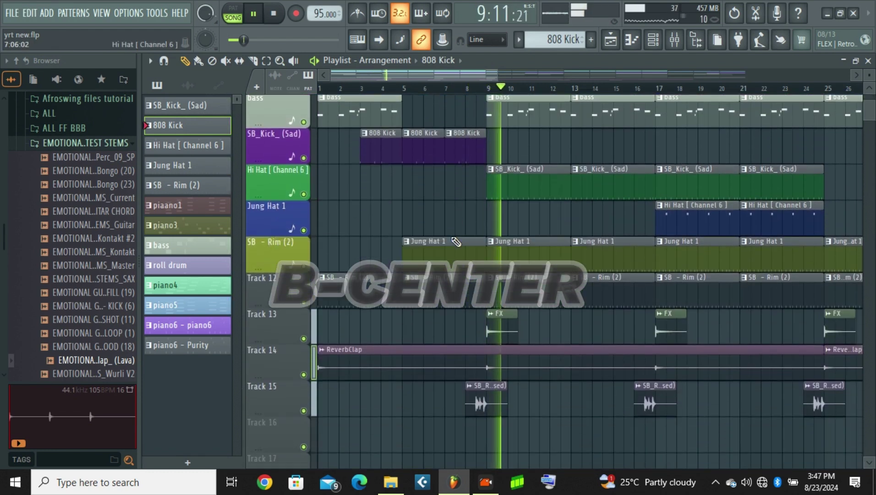
{"action": "scroll", "coordinate": [456, 242], "scroll_direction": "down", "scroll_amount": 1}
{"action": "left_click", "coordinate": [82, 142]}
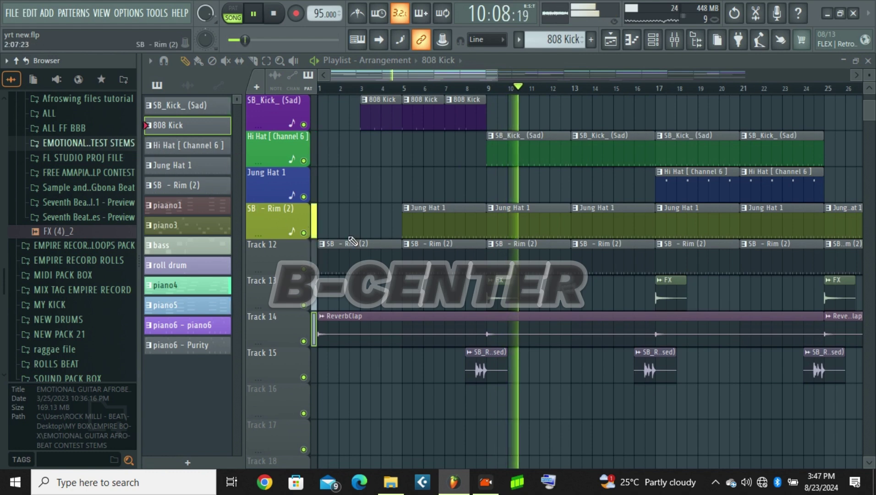
{"action": "scroll", "coordinate": [353, 242], "scroll_direction": "down", "scroll_amount": 6}
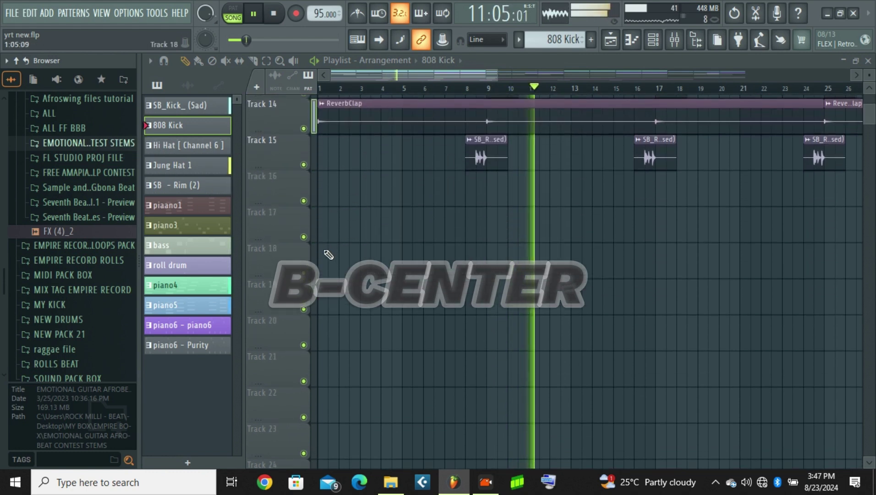
{"action": "scroll", "coordinate": [366, 238], "scroll_direction": "up", "scroll_amount": 4}
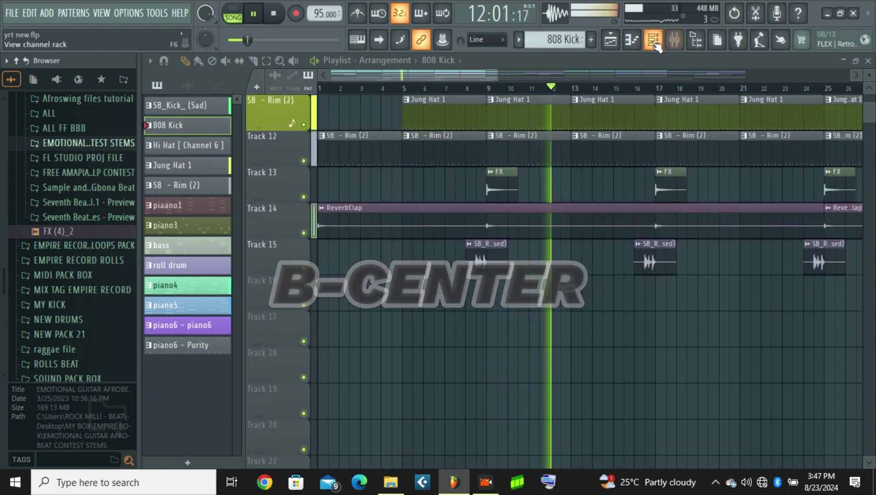
Set the channel rack filter to All to review every channel, and select the SB_Kick_ (Sad) pattern
{"action": "left_click", "coordinate": [654, 42]}
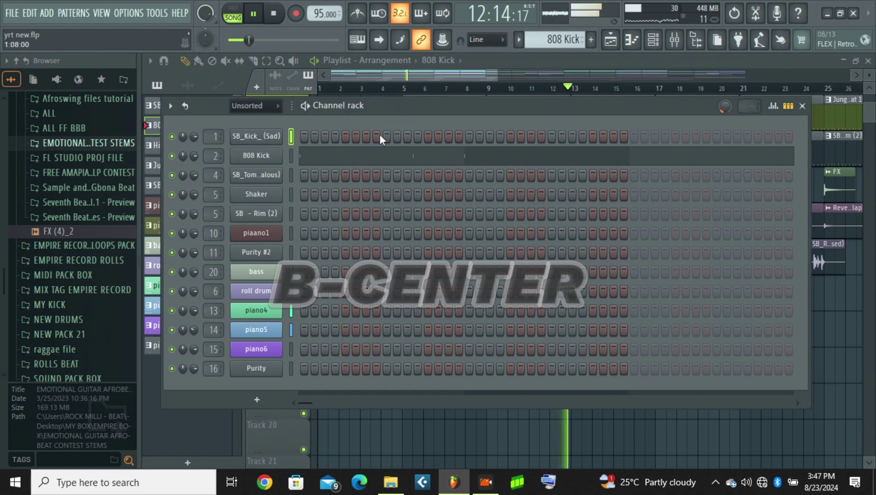
{"action": "left_click", "coordinate": [253, 105]}
{"action": "left_click", "coordinate": [270, 118]}
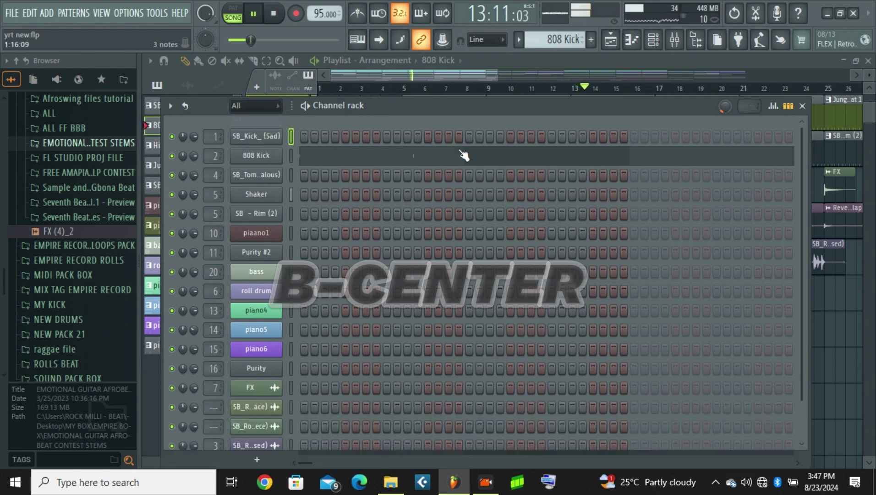
{"action": "scroll", "coordinate": [493, 161], "scroll_direction": "down", "scroll_amount": 2}
{"action": "key", "text": "Left"}
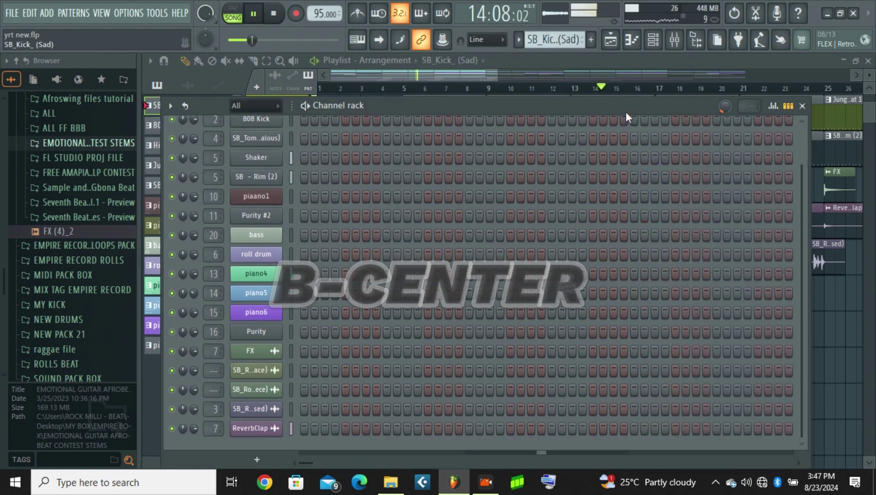
{"action": "left_click", "coordinate": [810, 105]}
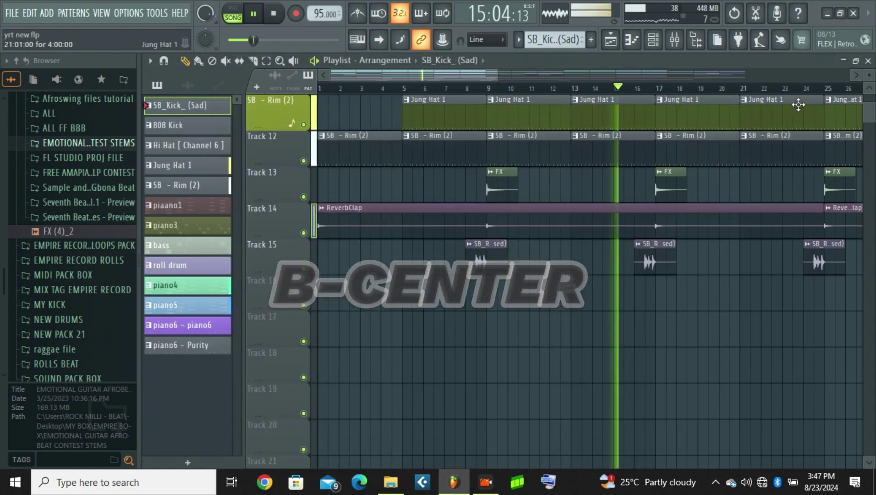
Lower the volume of the Bass track in the mixer to -3.2 dB
{"action": "scroll", "coordinate": [595, 183], "scroll_direction": "up", "scroll_amount": 5}
{"action": "scroll", "coordinate": [617, 182], "scroll_direction": "down", "scroll_amount": 3}
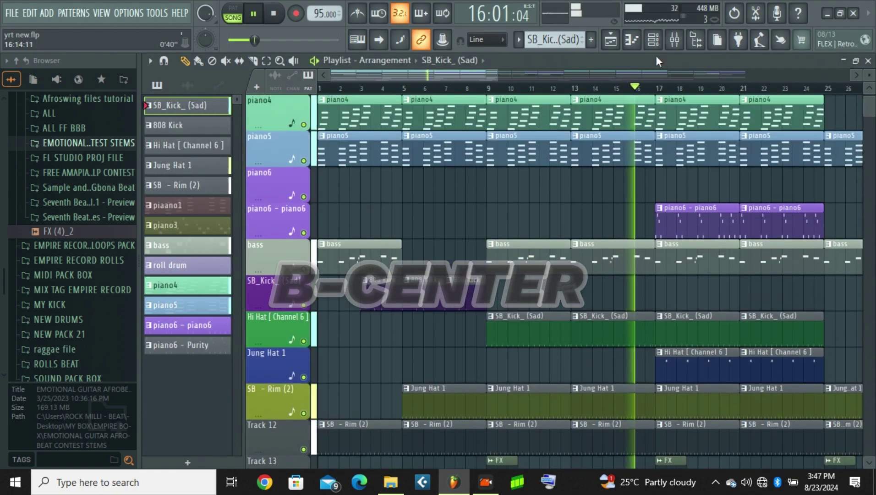
{"action": "left_click", "coordinate": [652, 39]}
{"action": "left_click", "coordinate": [674, 40]}
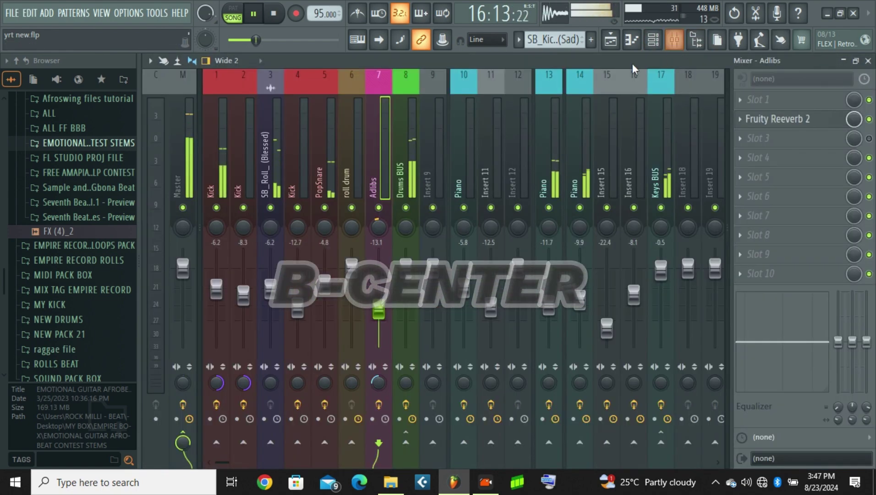
{"action": "left_click_drag", "start_coordinate": [222, 462], "coordinate": [273, 461]}
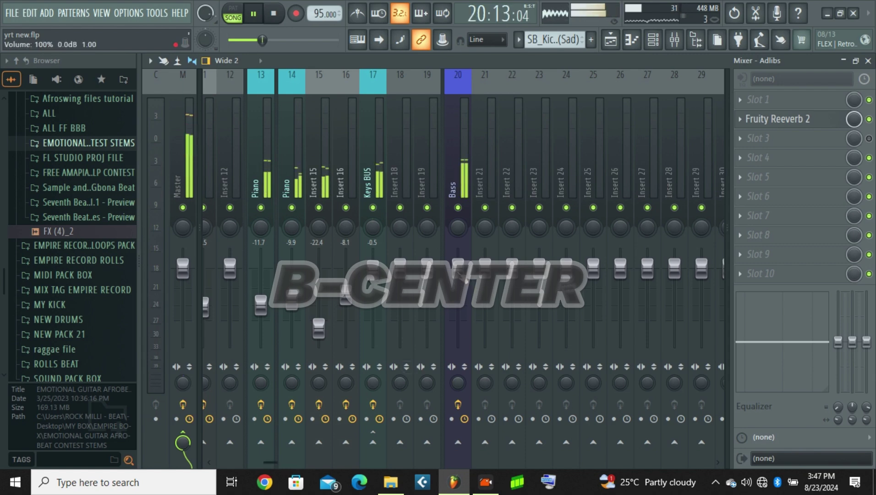
{"action": "left_click_drag", "start_coordinate": [458, 272], "coordinate": [458, 287]}
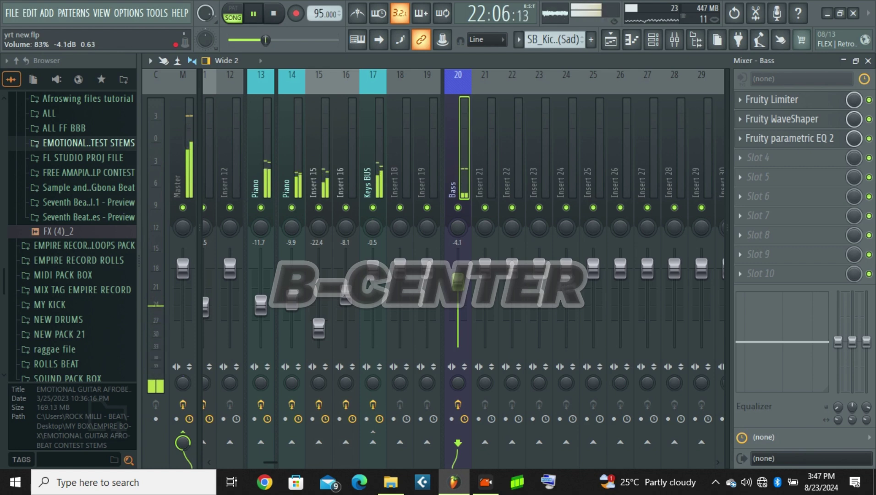
{"action": "left_click_drag", "start_coordinate": [458, 282], "coordinate": [458, 279]}
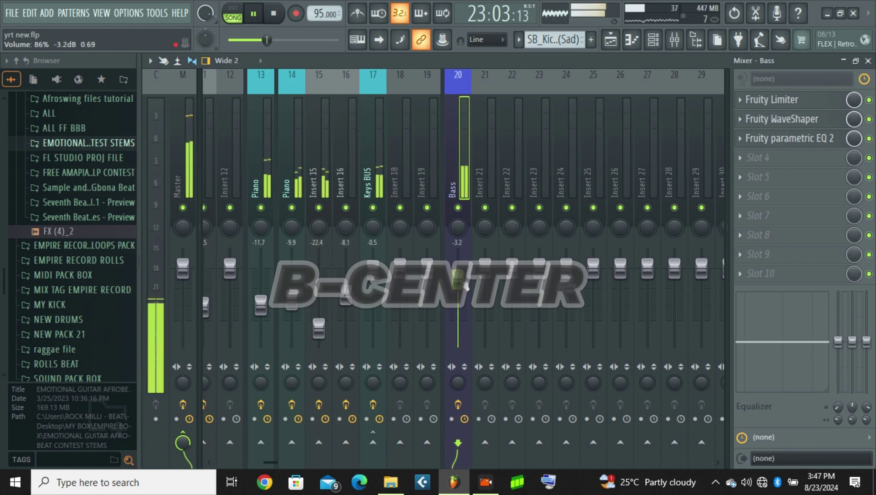
Examine the Fruity soft clipper settings on the Master track
{"action": "left_click", "coordinate": [192, 198]}
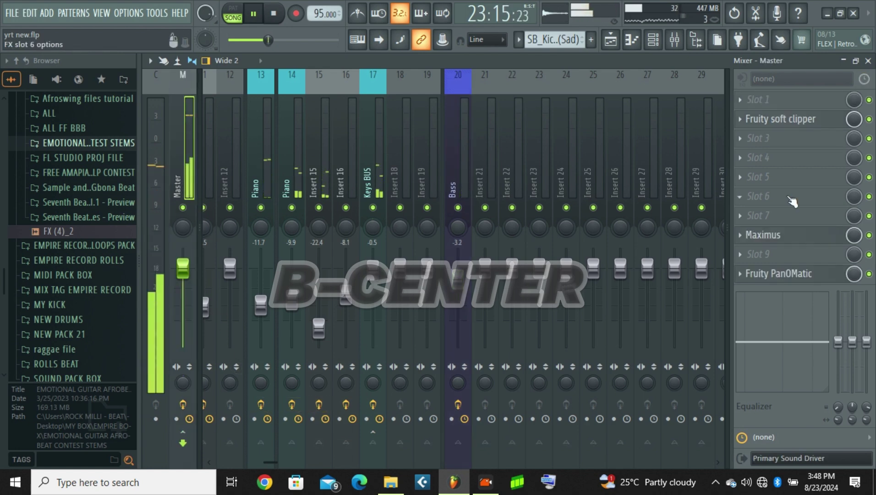
{"action": "left_click", "coordinate": [804, 120]}
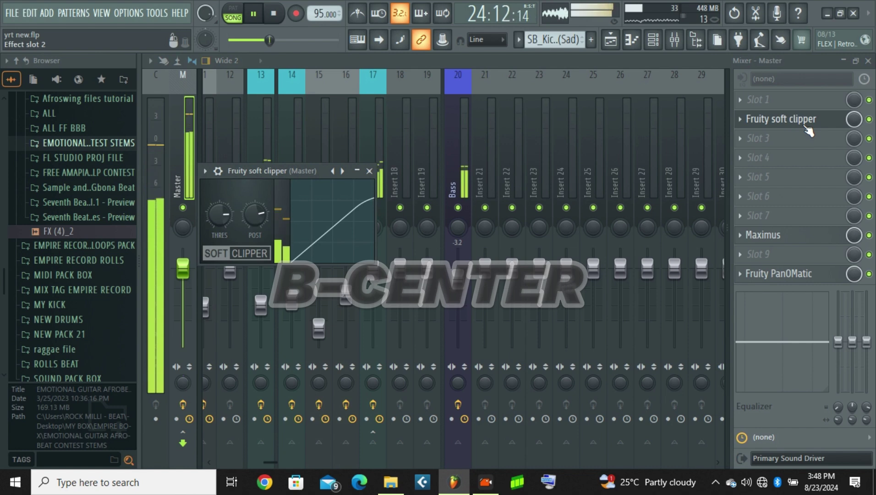
{"action": "left_click", "coordinate": [807, 127]}
Examine the low, mid, high and master curves of Maximus on the Master track, and its Fruity PanOMatic settings
{"action": "left_click", "coordinate": [771, 234]}
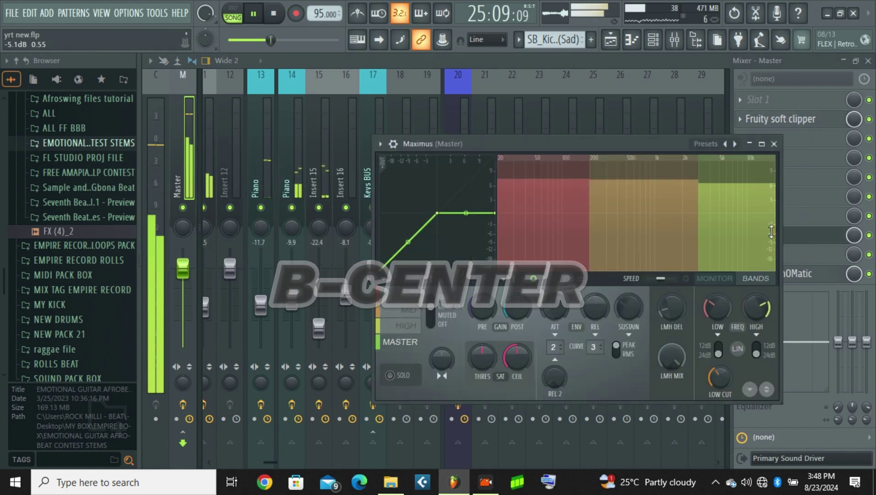
{"action": "left_click_drag", "start_coordinate": [623, 140], "coordinate": [540, 124]}
{"action": "left_click", "coordinate": [323, 280]}
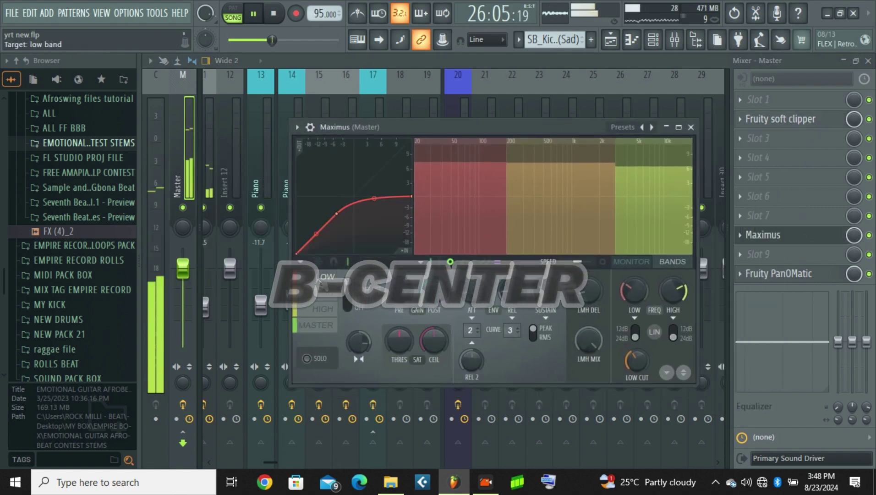
{"action": "left_click", "coordinate": [325, 299]}
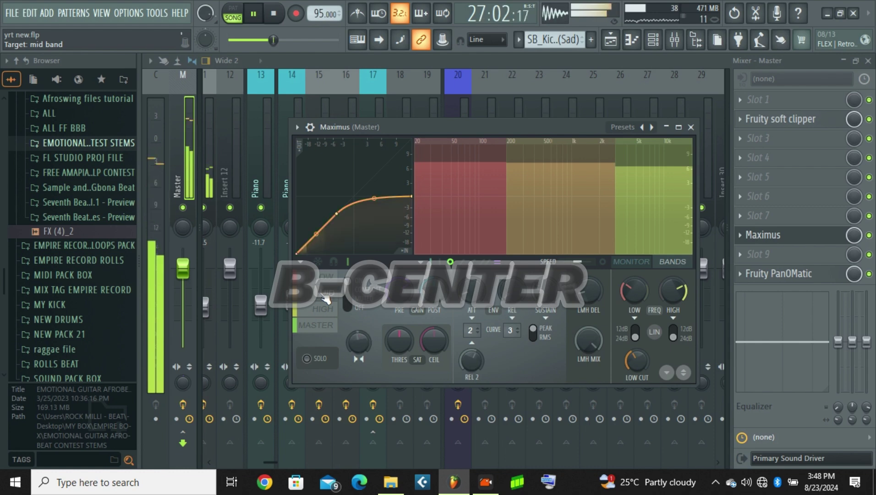
{"action": "left_click", "coordinate": [326, 316]}
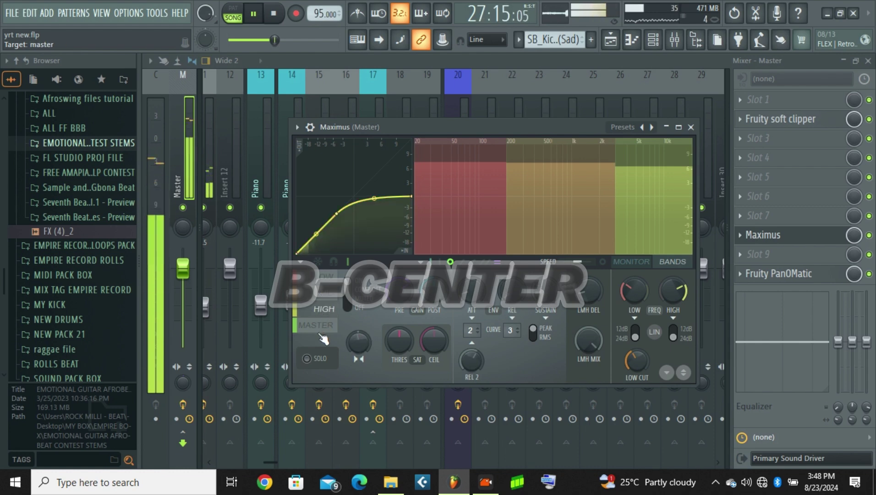
{"action": "left_click", "coordinate": [321, 324]}
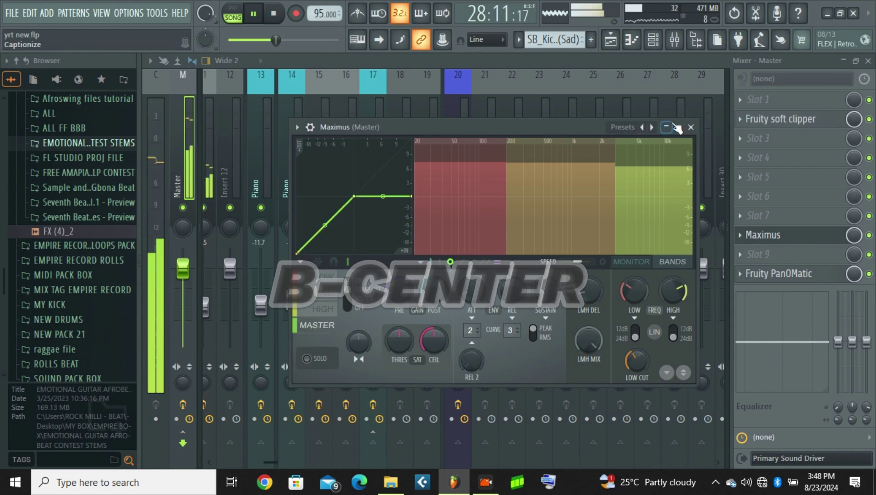
{"action": "left_click", "coordinate": [690, 128]}
{"action": "left_click", "coordinate": [808, 282]}
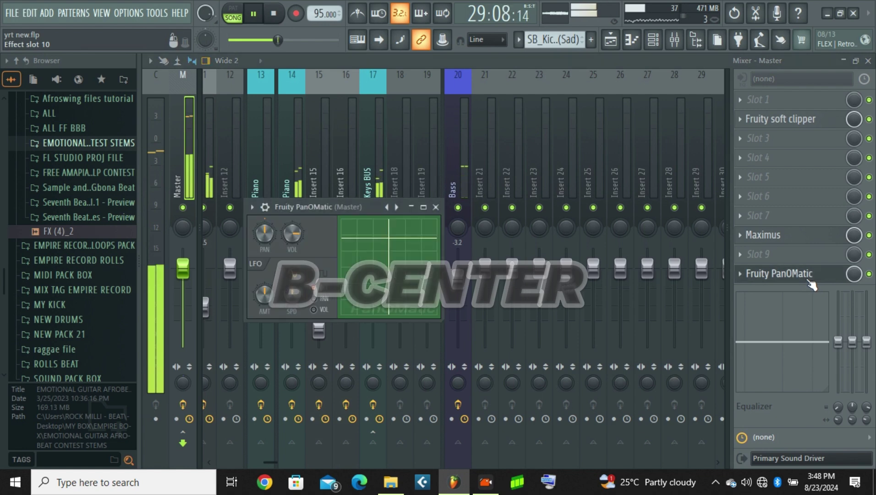
{"action": "left_click", "coordinate": [436, 207]}
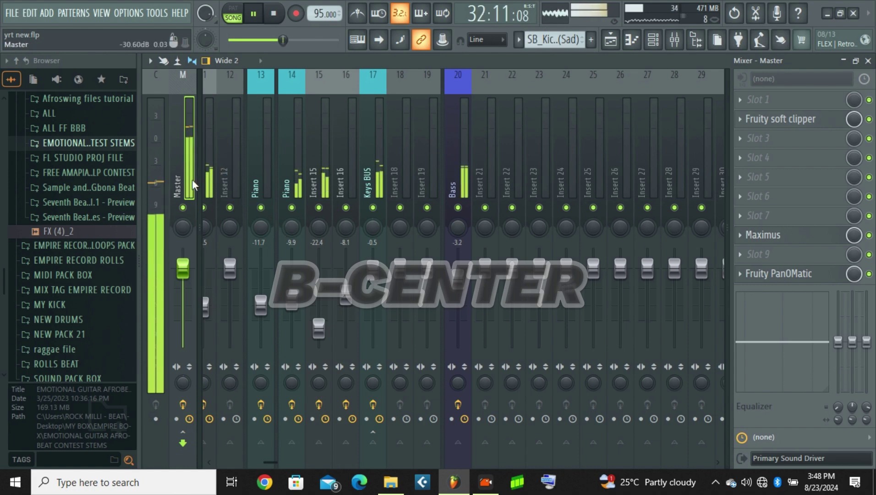
Examine the Fruity soft clipper, Fruity parametric EQ 2 and Fruity Compressor settings on the Drums BUS track
{"action": "left_click_drag", "start_coordinate": [273, 459], "coordinate": [214, 444]}
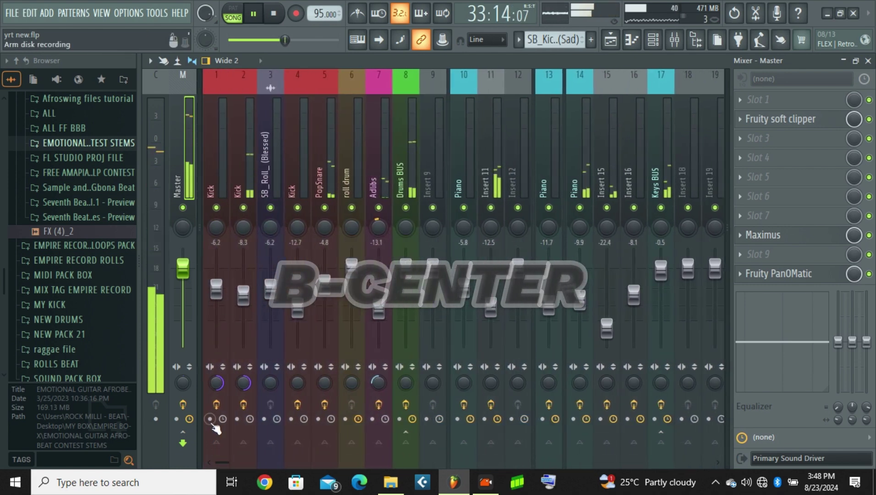
{"action": "left_click", "coordinate": [412, 175]}
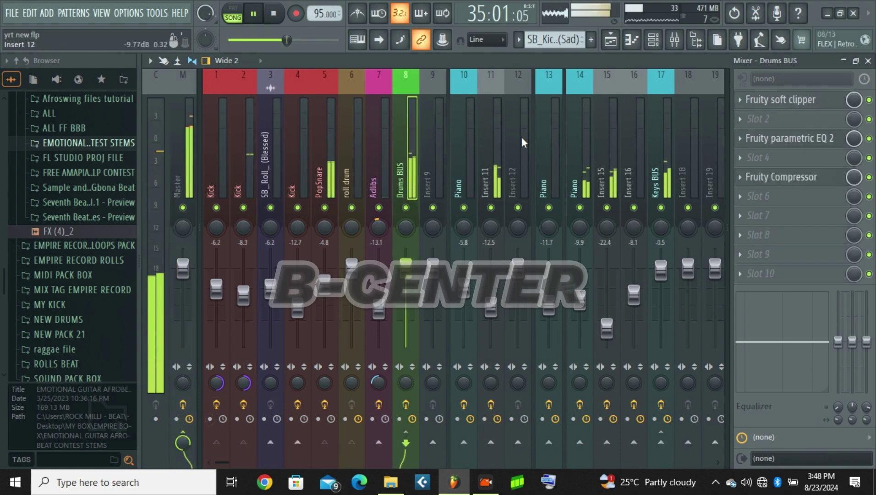
{"action": "left_click", "coordinate": [812, 100]}
{"action": "left_click", "coordinate": [811, 100]}
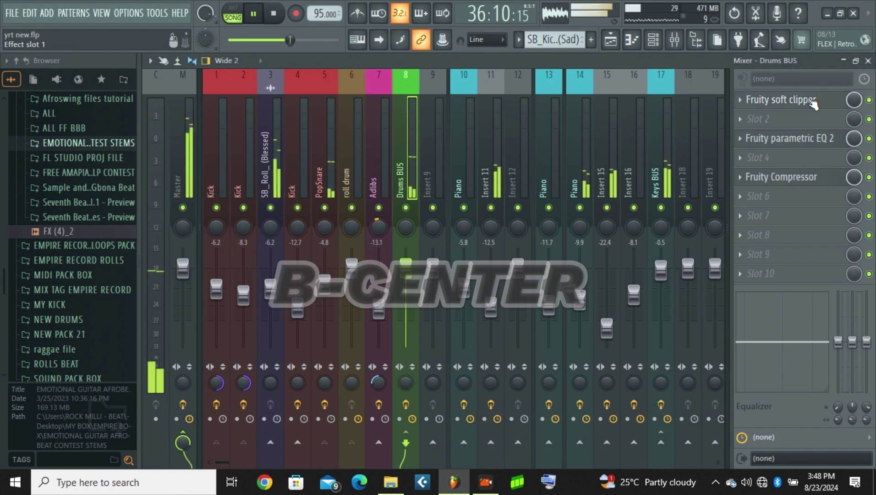
{"action": "left_click", "coordinate": [811, 101]}
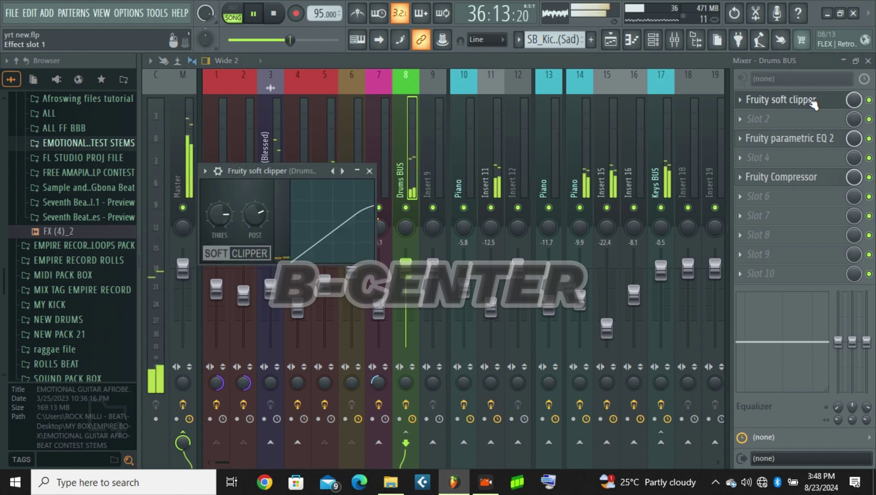
{"action": "left_click", "coordinate": [805, 139]}
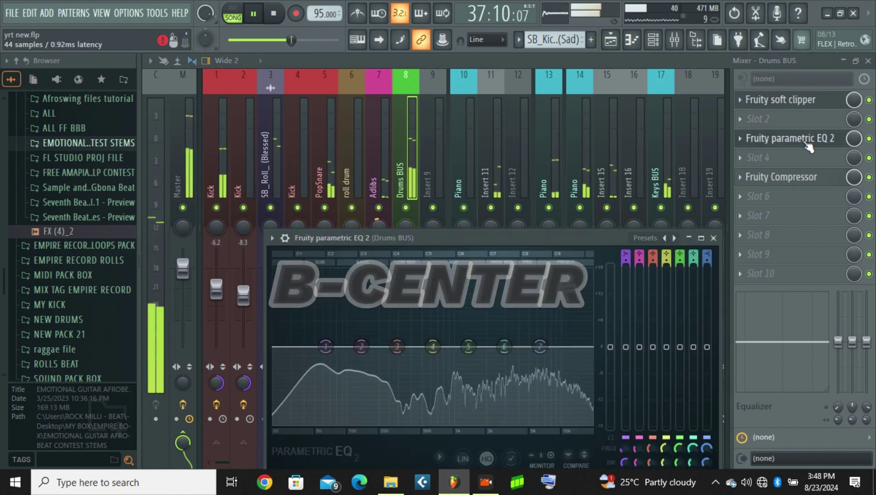
{"action": "left_click", "coordinate": [799, 177]}
{"action": "left_click_drag", "start_coordinate": [820, 274], "coordinate": [447, 248]}
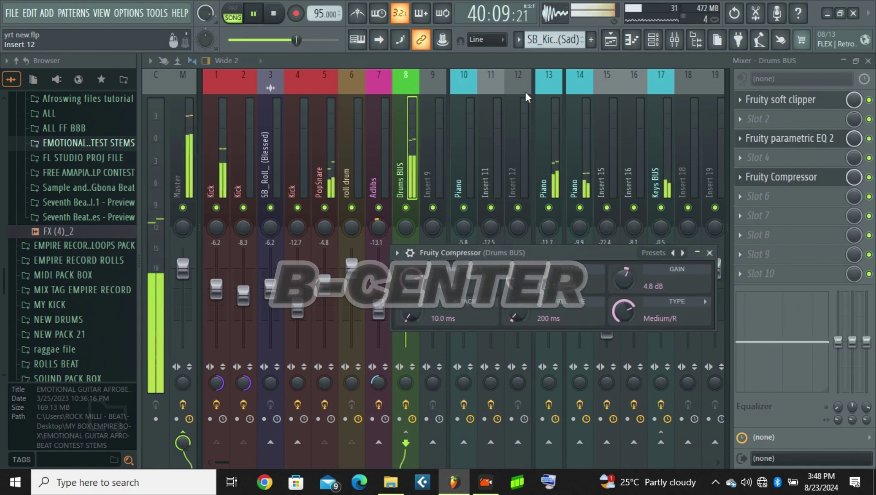
{"action": "left_click", "coordinate": [715, 256]}
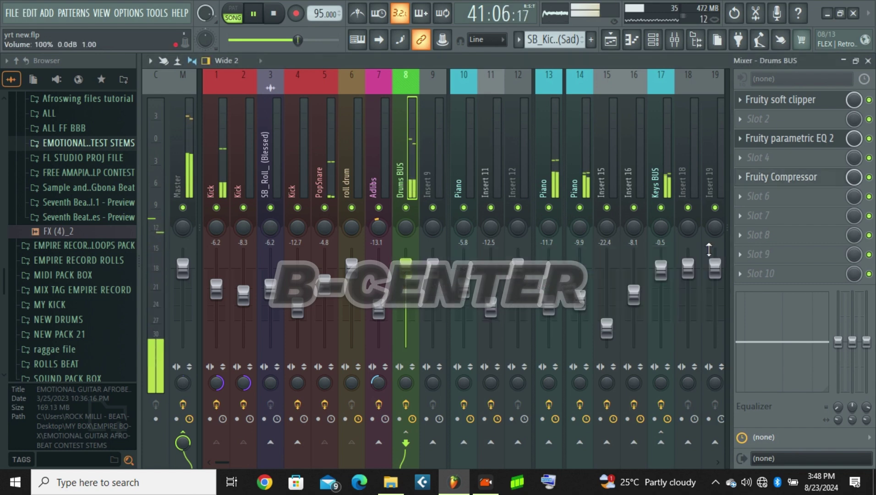
Examine the Keys BUS effect chain, and the first Fruity parametric EQ 2 and the Fruity Compressor on Piano track 13
{"action": "left_click", "coordinate": [660, 170]}
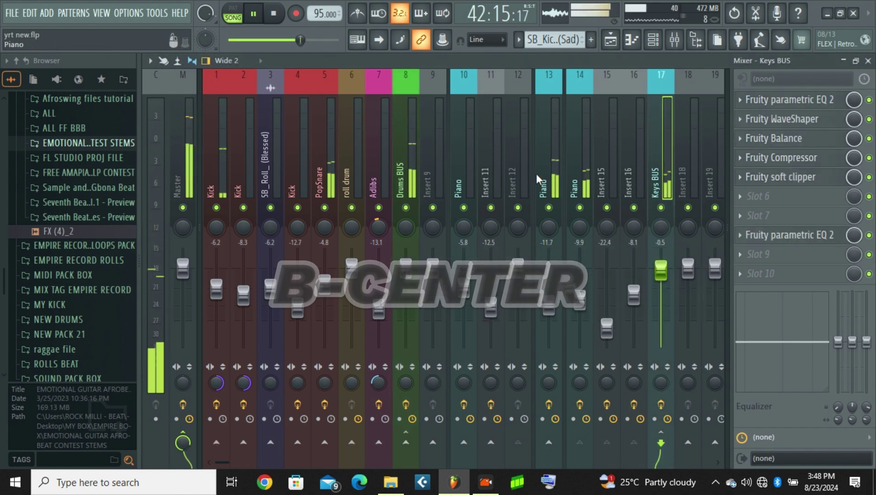
{"action": "left_click", "coordinate": [549, 173]}
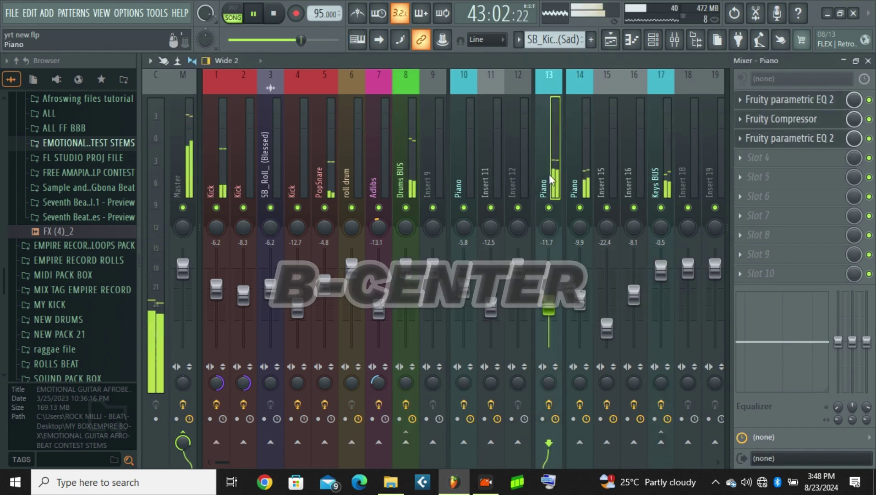
{"action": "left_click", "coordinate": [790, 100]}
{"action": "left_click_drag", "start_coordinate": [812, 184], "coordinate": [346, 169]}
{"action": "left_click", "coordinate": [784, 119]}
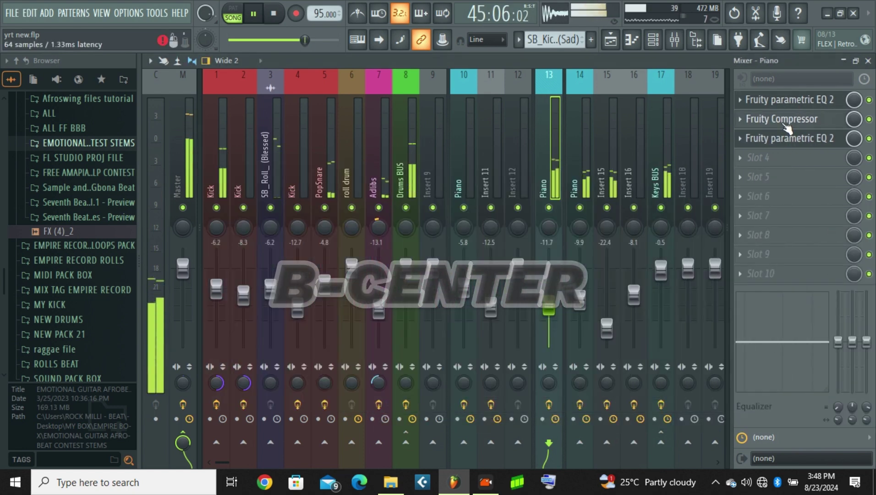
{"action": "left_click_drag", "start_coordinate": [849, 323], "coordinate": [419, 255]}
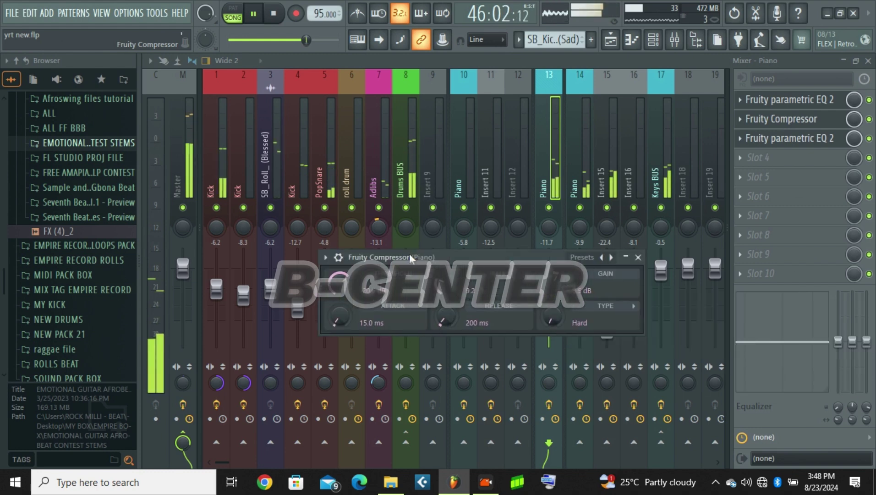
Examine the curve of the second Fruity parametric EQ 2 on Piano track 13
{"action": "left_click", "coordinate": [806, 138]}
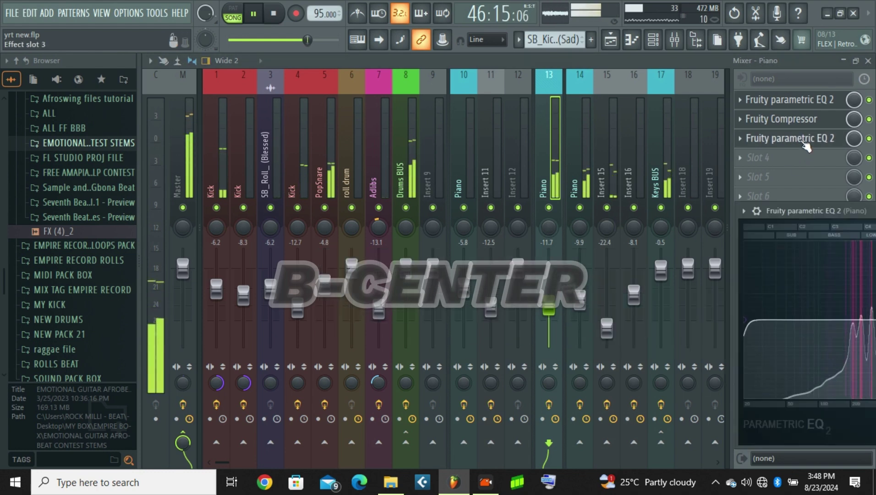
{"action": "left_click_drag", "start_coordinate": [805, 204], "coordinate": [323, 210]}
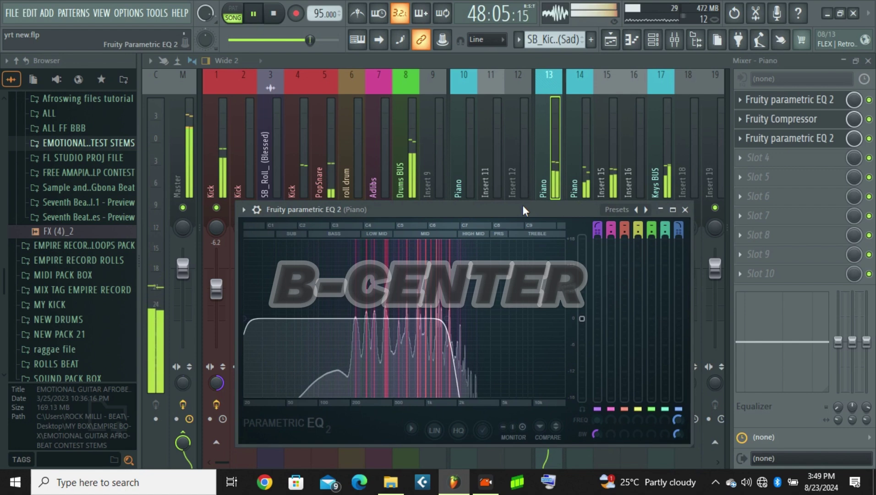
{"action": "left_click", "coordinate": [685, 210]}
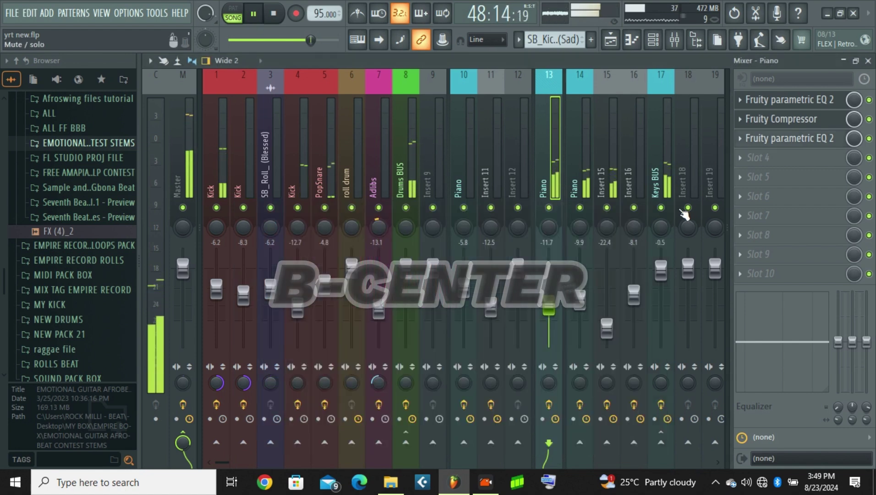
Show the whole arrangement in the playlist and play it from bar 17
{"action": "left_click", "coordinate": [613, 40]}
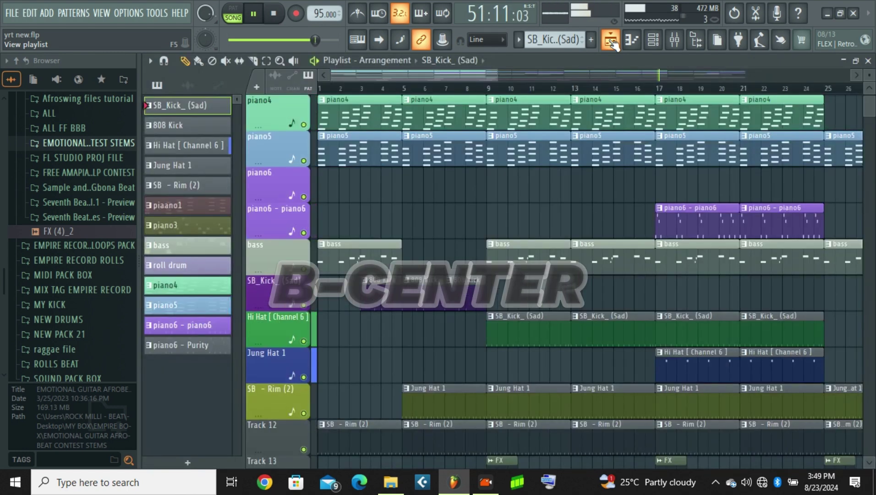
{"action": "left_click", "coordinate": [613, 41]}
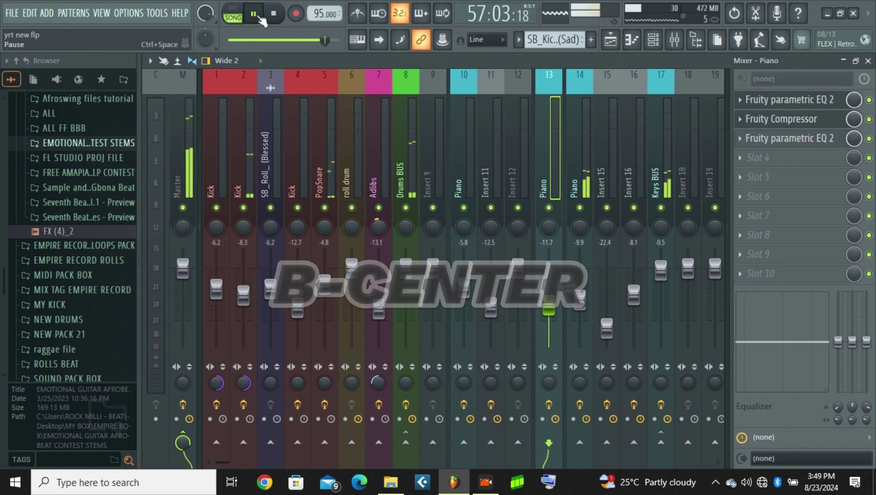
{"action": "left_click", "coordinate": [614, 45]}
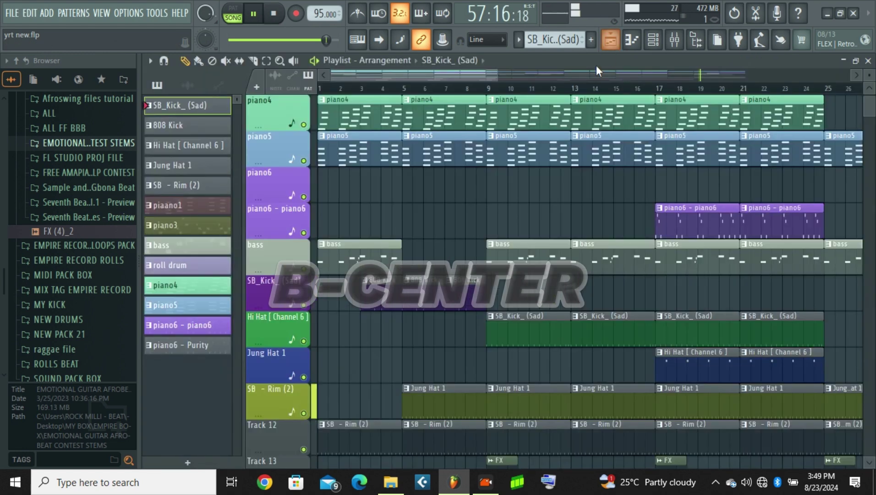
{"action": "left_click_drag", "start_coordinate": [493, 75], "coordinate": [795, 82]}
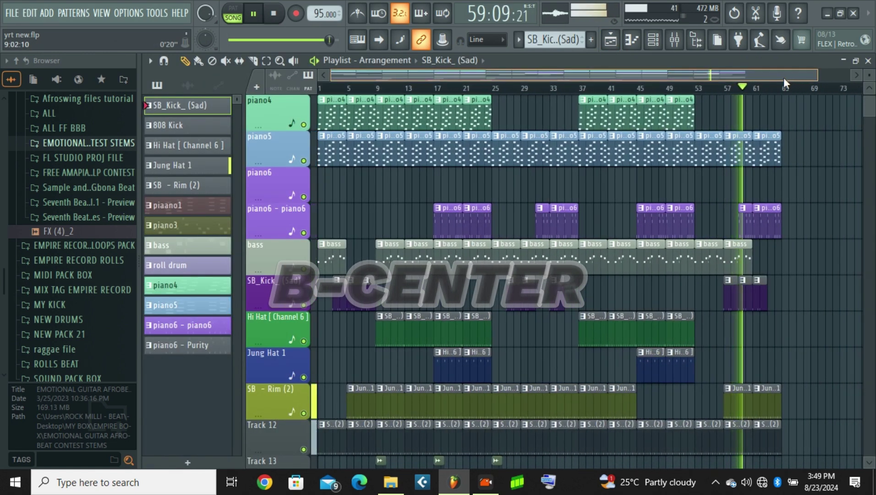
{"action": "left_click", "coordinate": [432, 87]}
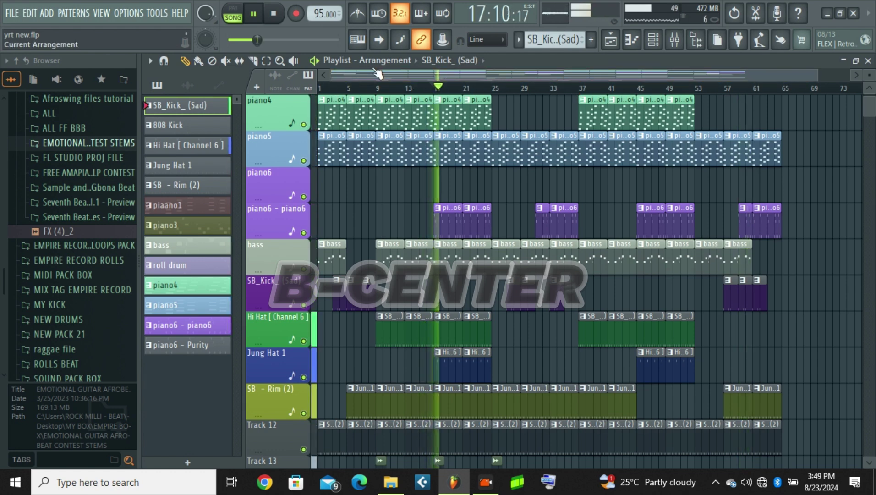
Look through the arrangement's later bars and its lower tracks, down to the FX, ReverbClap and roll clips
{"action": "left_click_drag", "start_coordinate": [375, 69], "coordinate": [540, 77]}
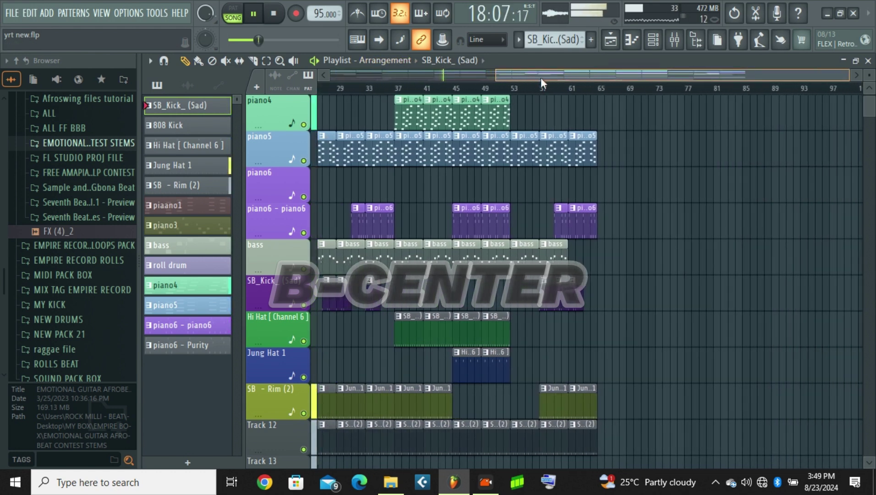
{"action": "scroll", "coordinate": [549, 99], "scroll_direction": "up", "scroll_amount": 3}
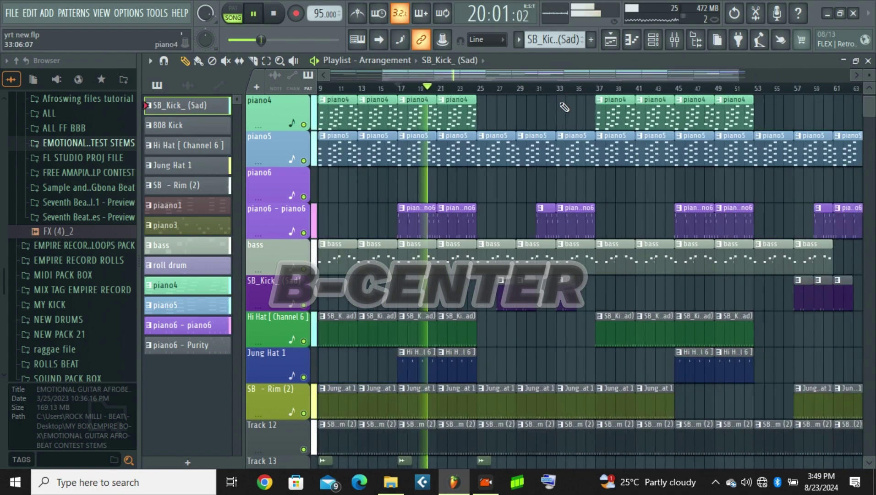
{"action": "scroll", "coordinate": [769, 163], "scroll_direction": "down", "scroll_amount": 5}
{"action": "scroll", "coordinate": [774, 166], "scroll_direction": "up", "scroll_amount": 4}
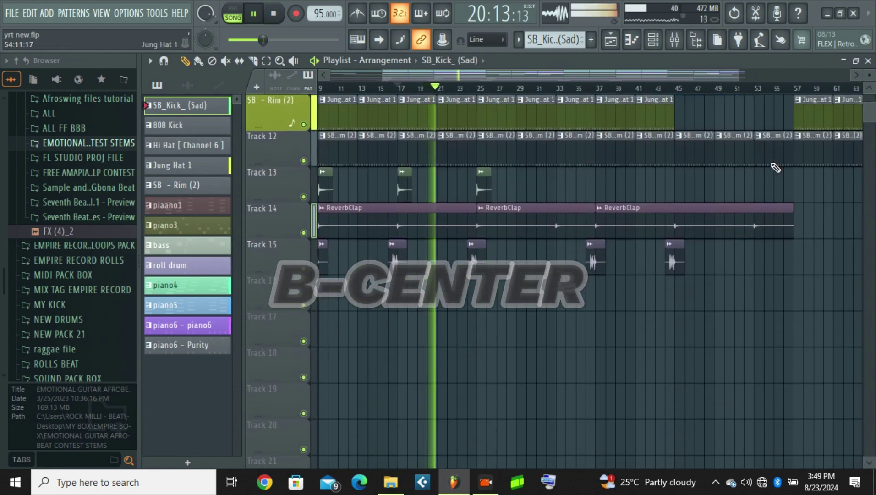
{"action": "scroll", "coordinate": [772, 165], "scroll_direction": "down", "scroll_amount": 3}
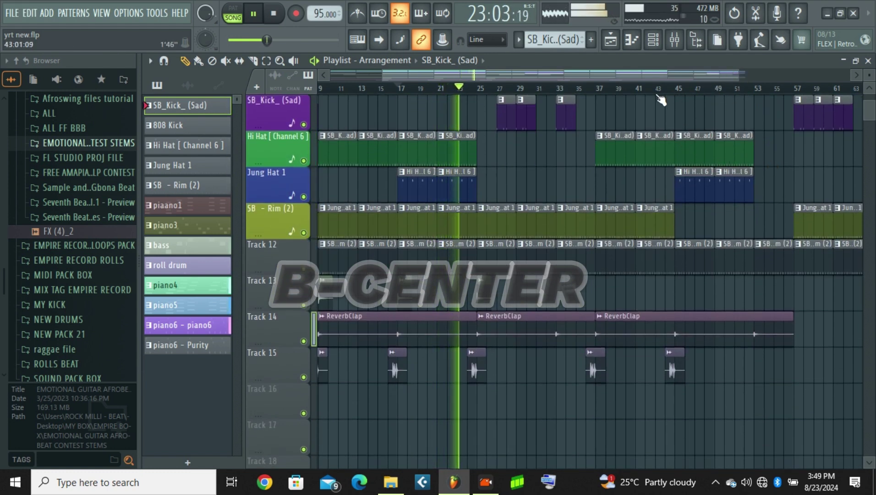
Auto-name playlist tracks 12, 13, 14 and 15 after their clips and save the project
{"action": "right_click", "coordinate": [267, 255]}
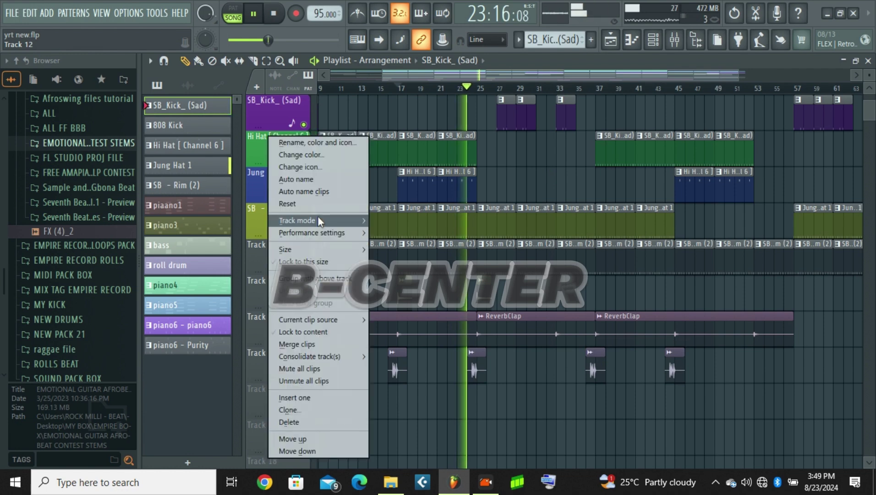
{"action": "left_click", "coordinate": [314, 179]}
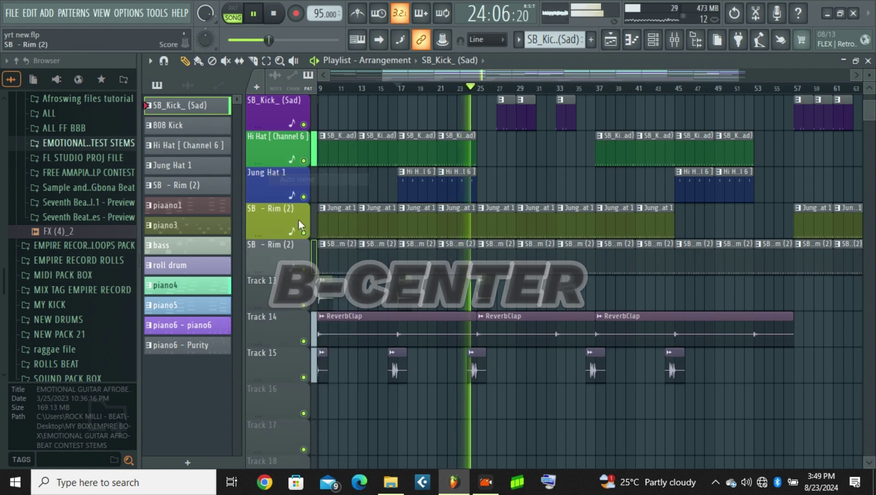
{"action": "right_click", "coordinate": [277, 306]}
{"action": "left_click", "coordinate": [309, 179]}
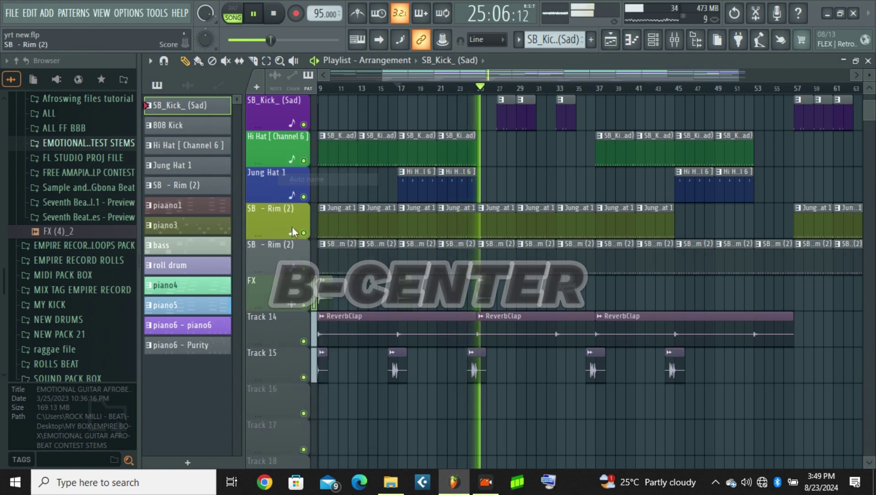
{"action": "right_click", "coordinate": [273, 335]}
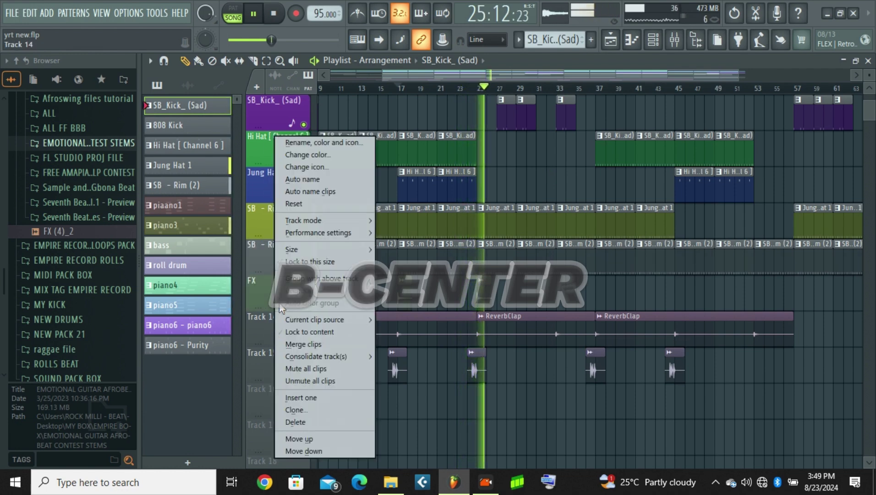
{"action": "left_click", "coordinate": [320, 179]}
{"action": "right_click", "coordinate": [272, 371]}
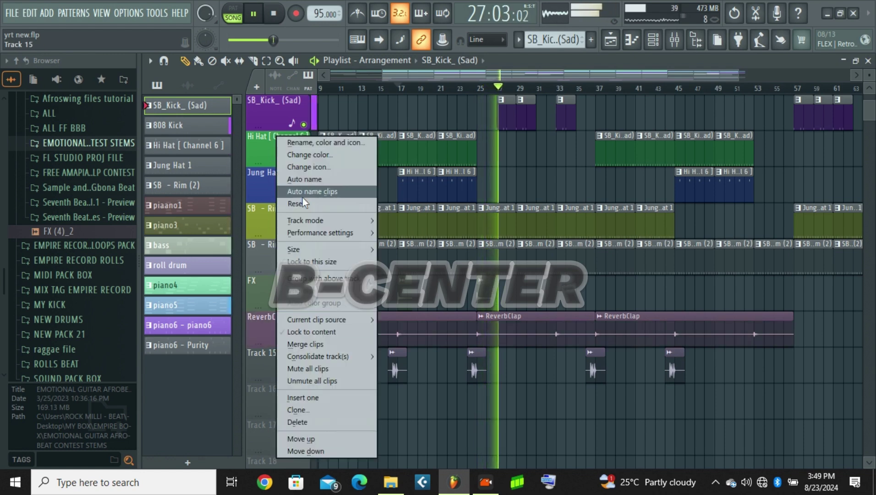
{"action": "left_click", "coordinate": [319, 179]}
{"action": "scroll", "coordinate": [270, 338], "scroll_direction": "up", "scroll_amount": 2}
{"action": "scroll", "coordinate": [270, 334], "scroll_direction": "up", "scroll_amount": 6}
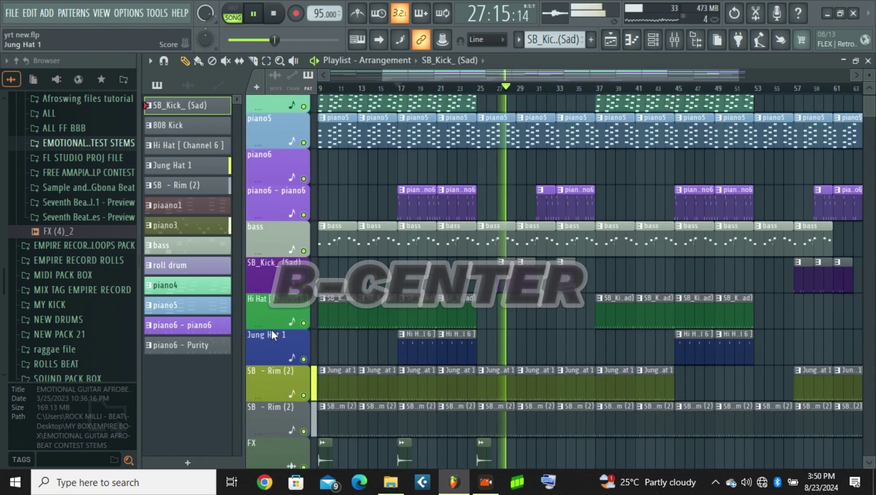
{"action": "scroll", "coordinate": [280, 316], "scroll_direction": "down", "scroll_amount": 7}
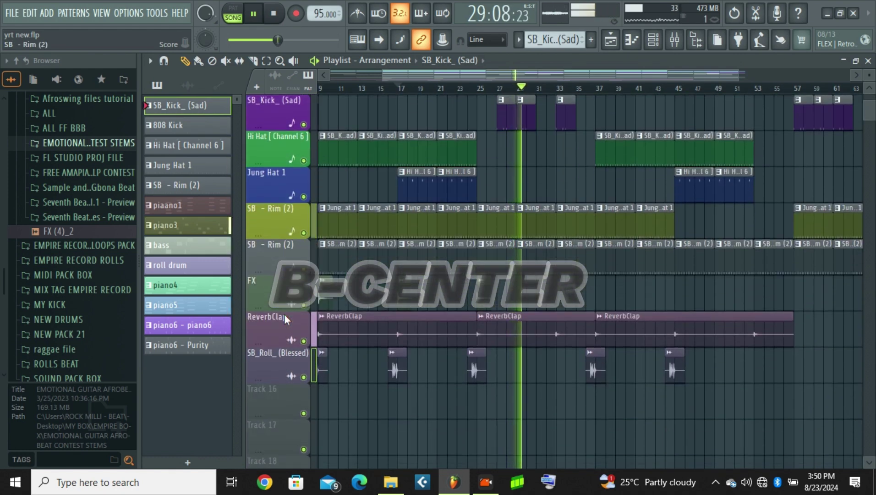
{"action": "key", "text": "ctrl+s"}
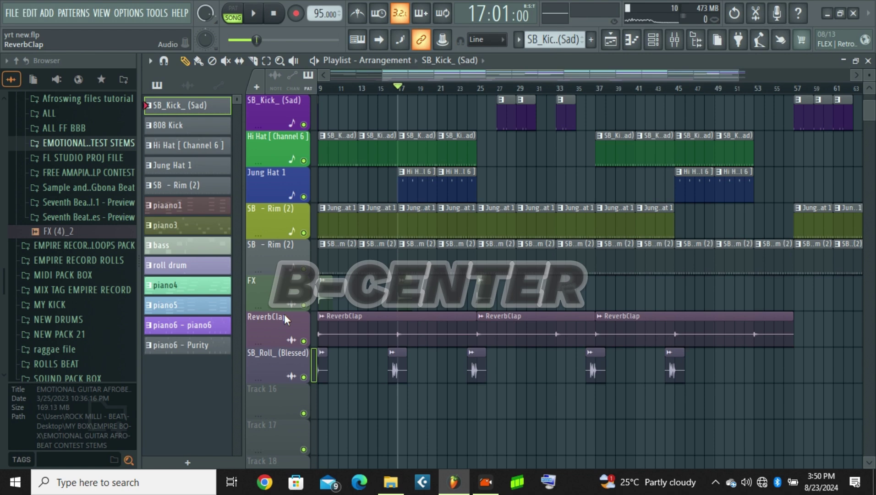
Play a short passage of the song from bar 17, bring the arrangement's opening bars into view and stop playback
{"action": "left_click", "coordinate": [257, 15]}
{"action": "left_click_drag", "start_coordinate": [427, 78], "coordinate": [364, 72]}
{"action": "key", "text": "space"}
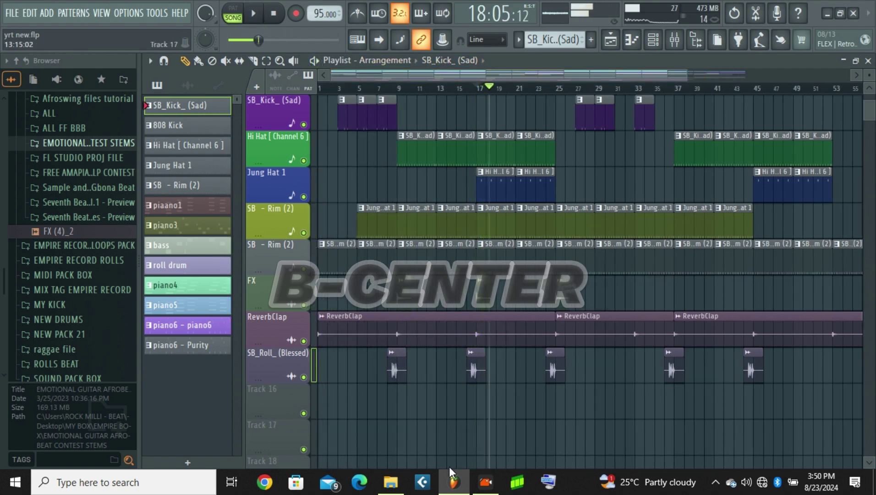